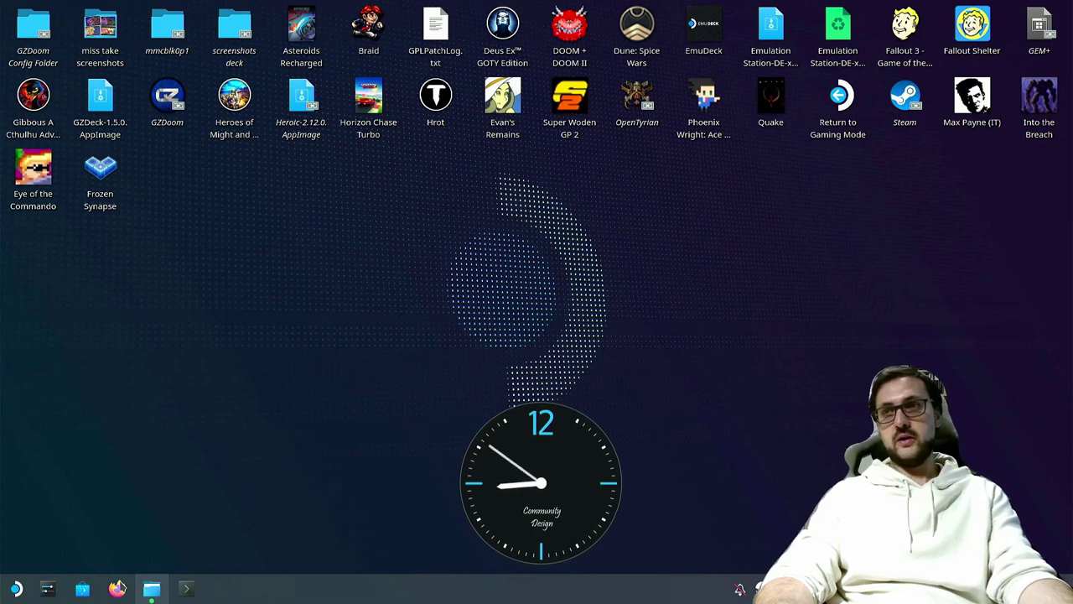
- Switch to Firefox, search the web for "decky" and open the Decky Loader website
left_click(118, 588)
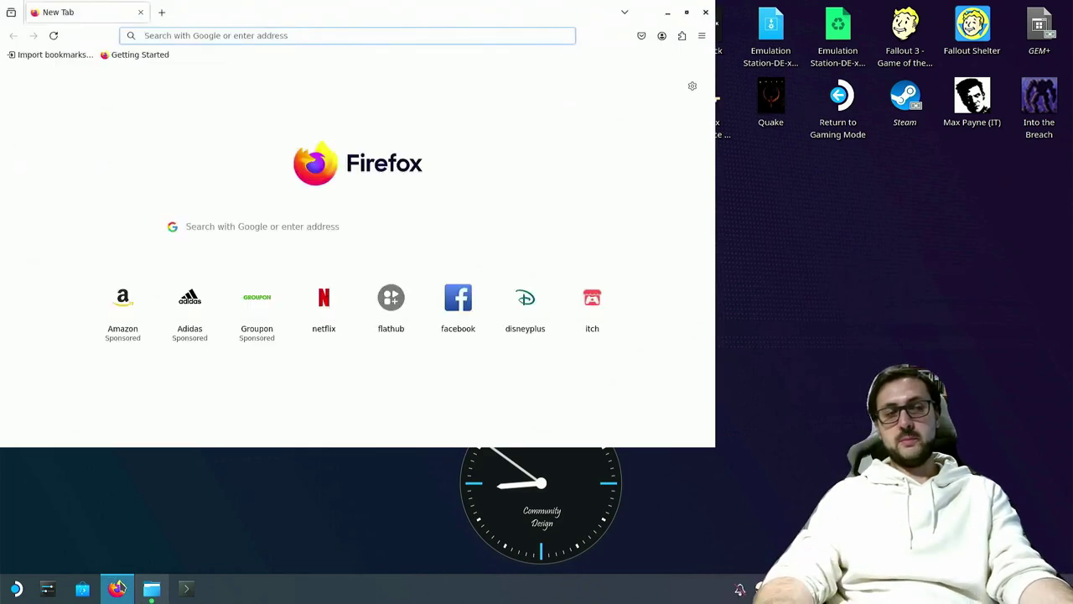
mouse_move(119, 588)
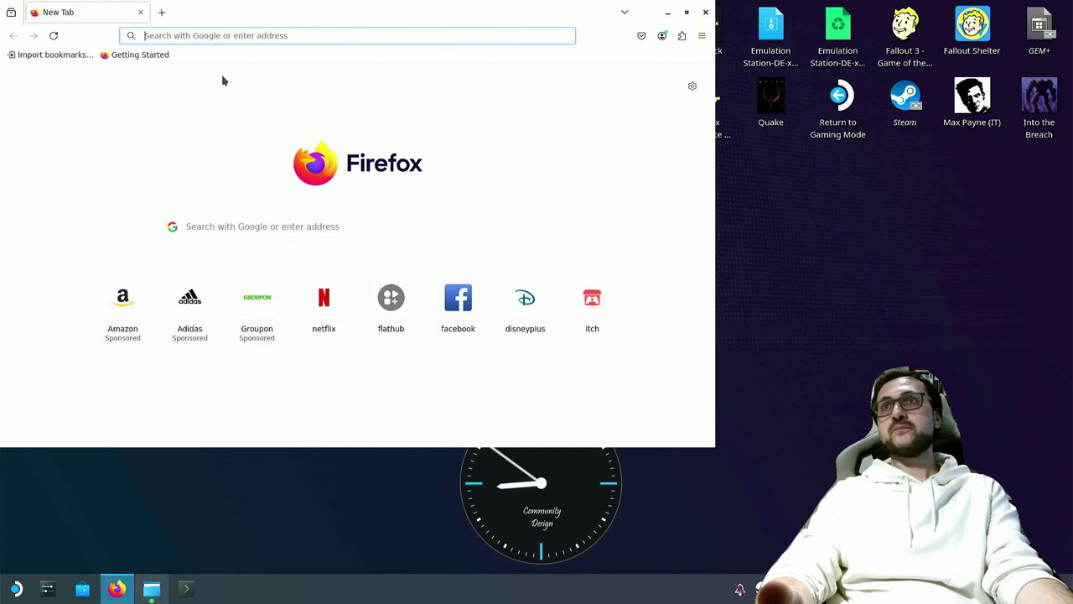
left_click(240, 35)
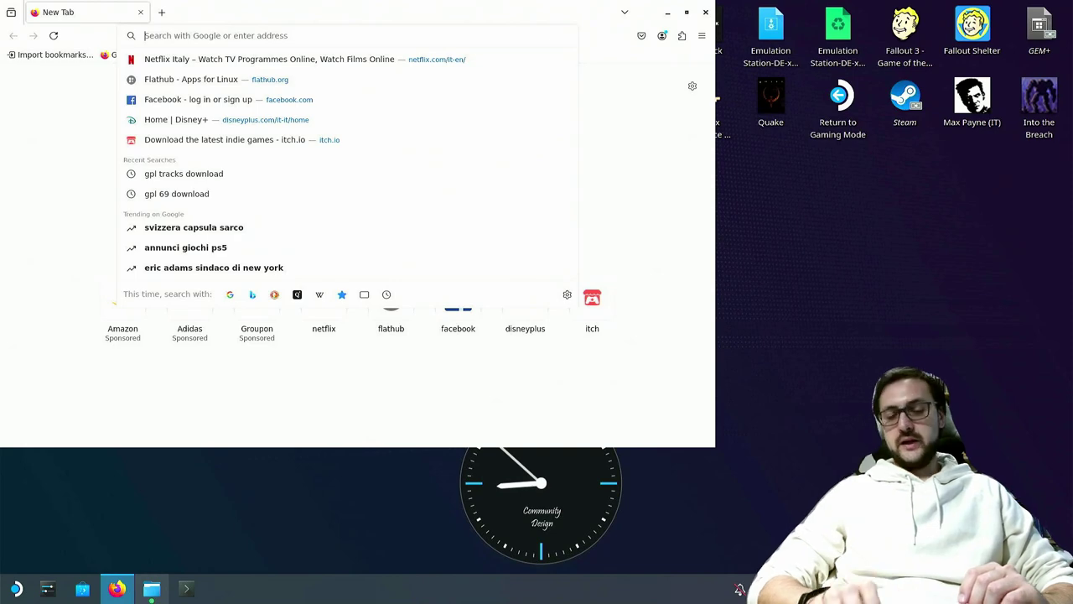
type("decky")
key("Return")
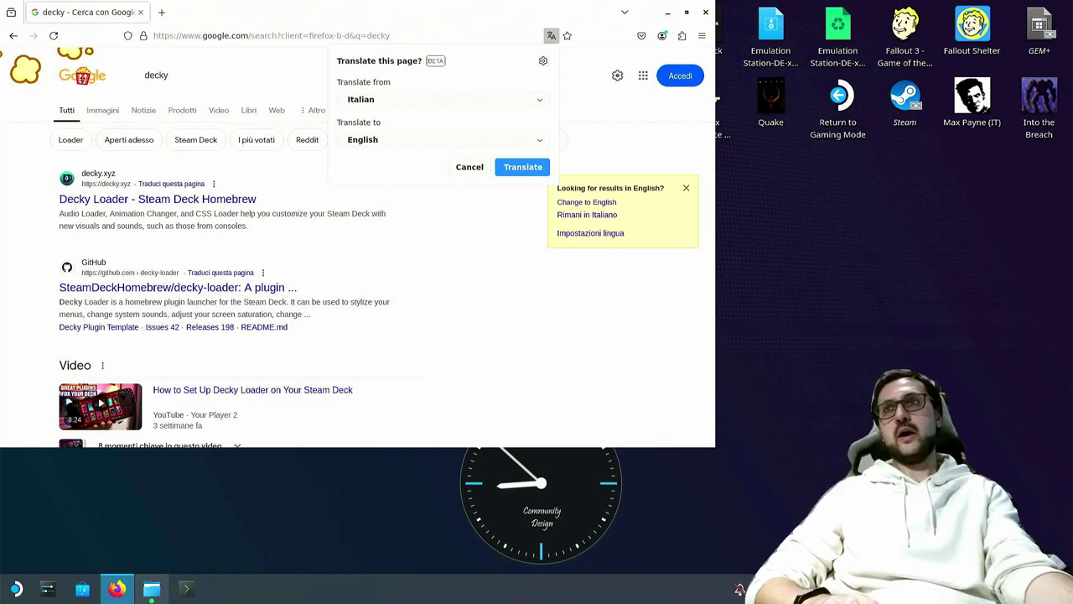
left_click(168, 198)
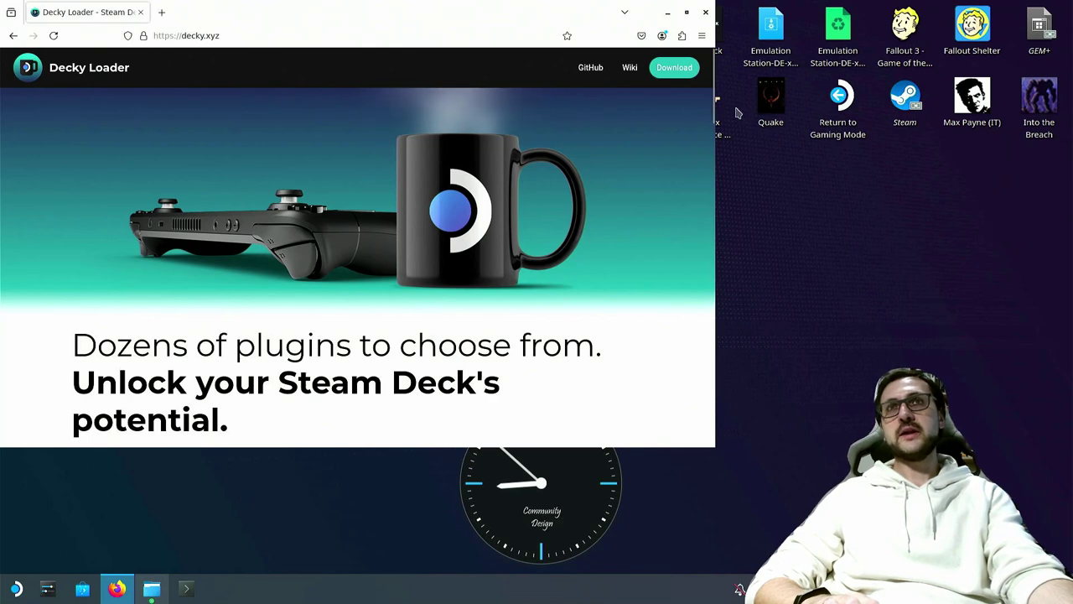
- Download the Decky Loader installer and locate decky_installer.desktop.download in its Downloads folder
left_click_drag(710, 120, 719, 80)
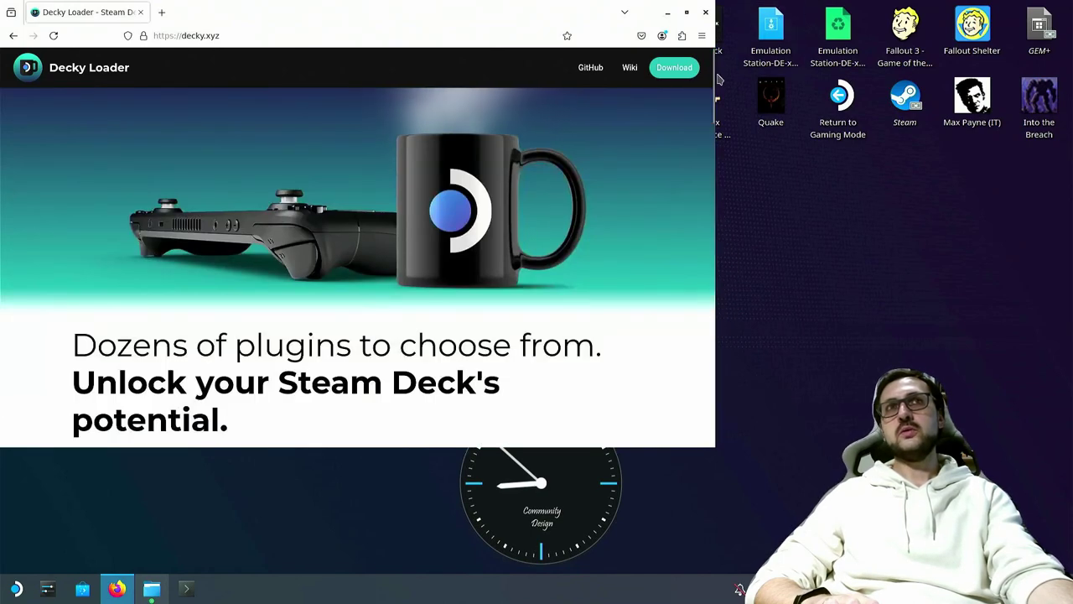
left_click(675, 69)
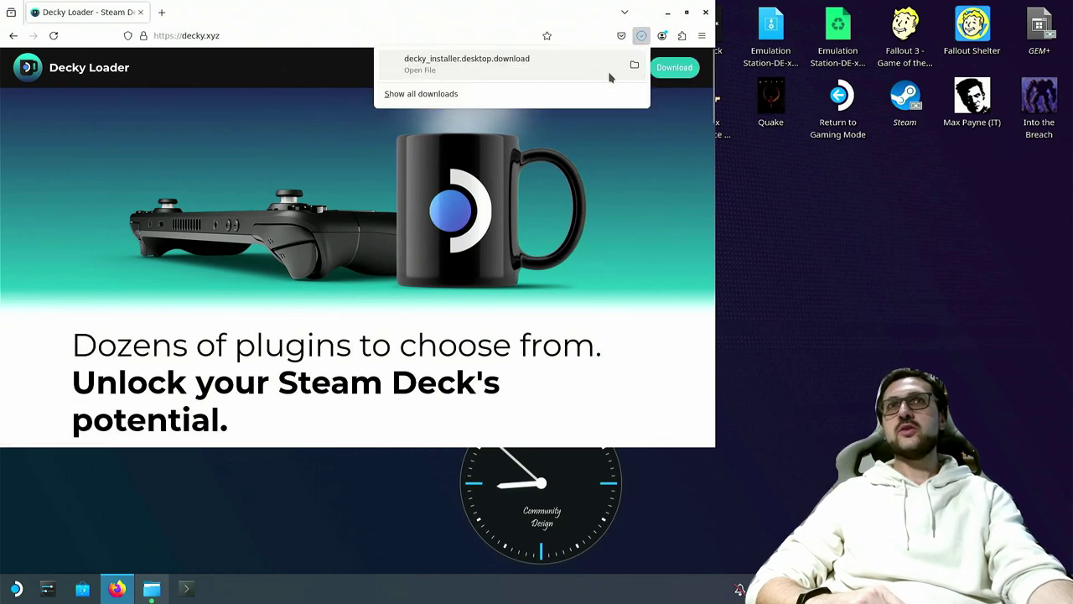
left_click(633, 67)
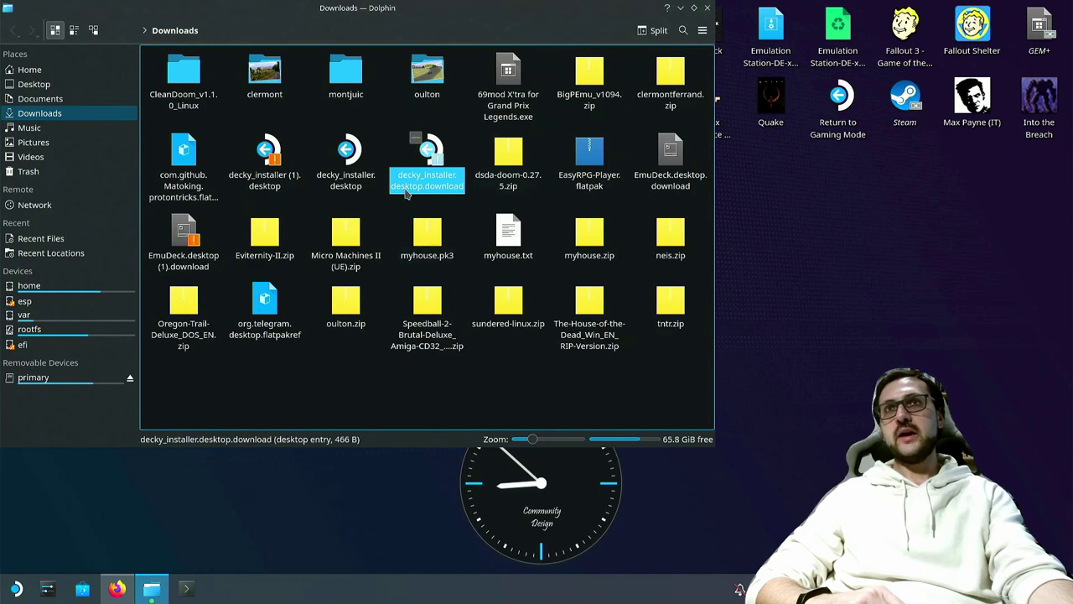
left_click(358, 183)
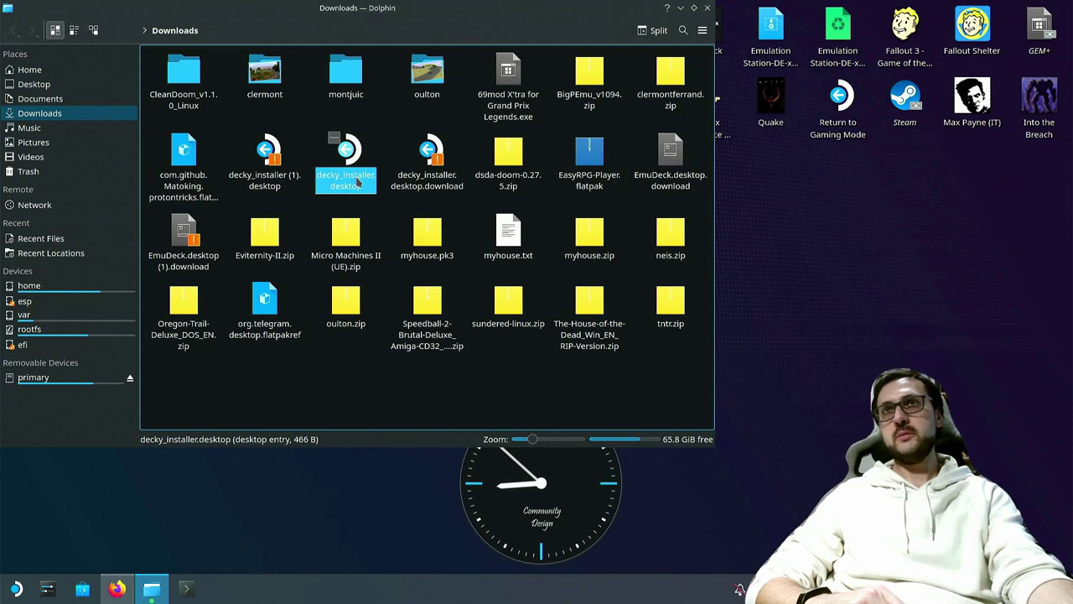
left_click(436, 142)
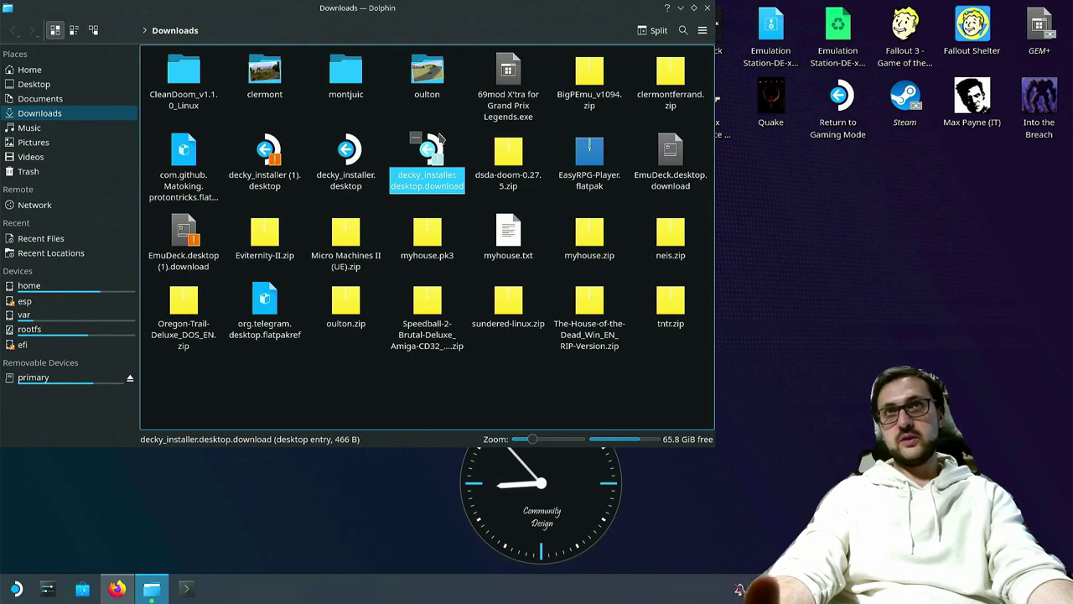
- Make decky_installer.desktop.download executable through its file permissions and apply the change
right_click(439, 135)
left_click(517, 382)
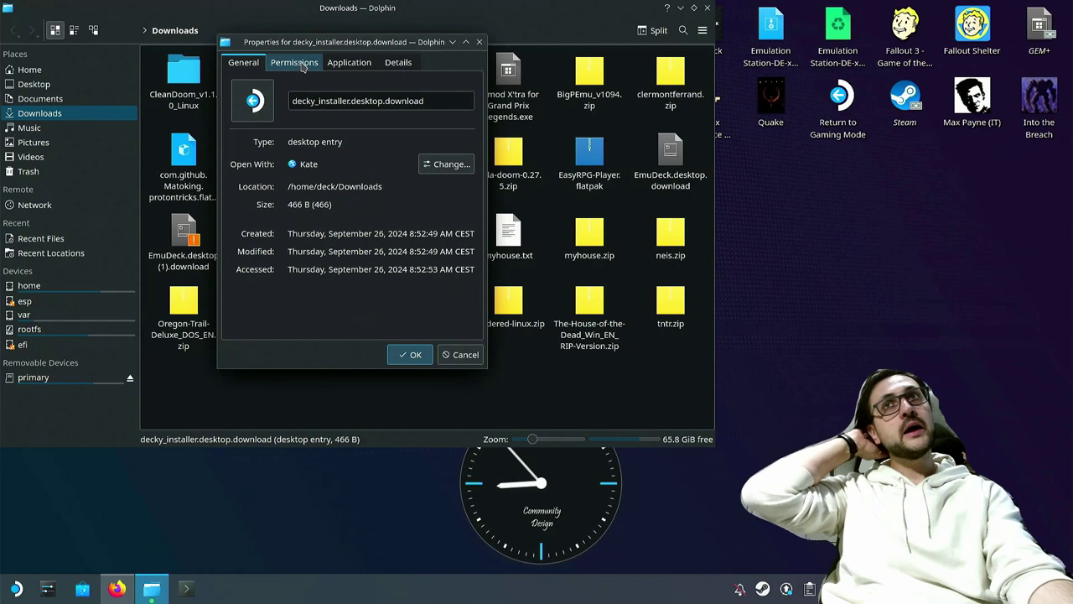
left_click(301, 64)
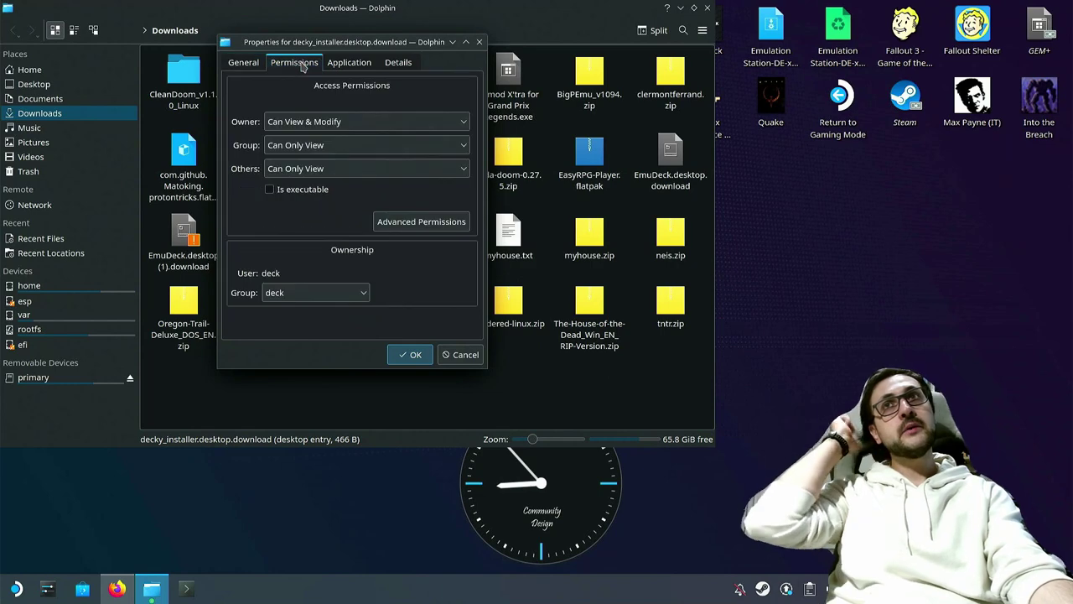
left_click(339, 123)
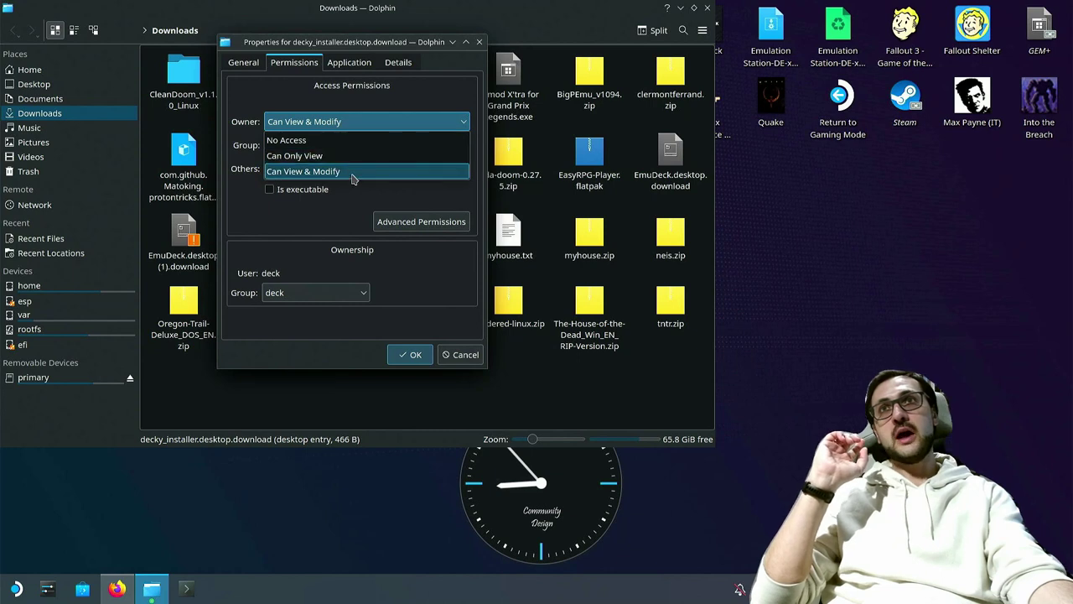
left_click(351, 215)
left_click(300, 191)
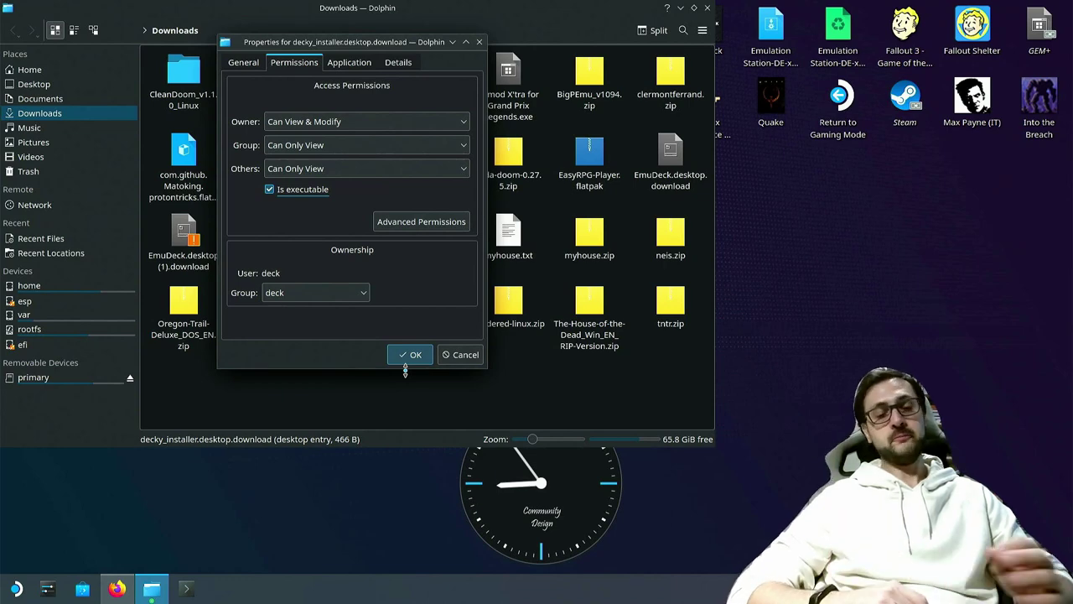
left_click(404, 353)
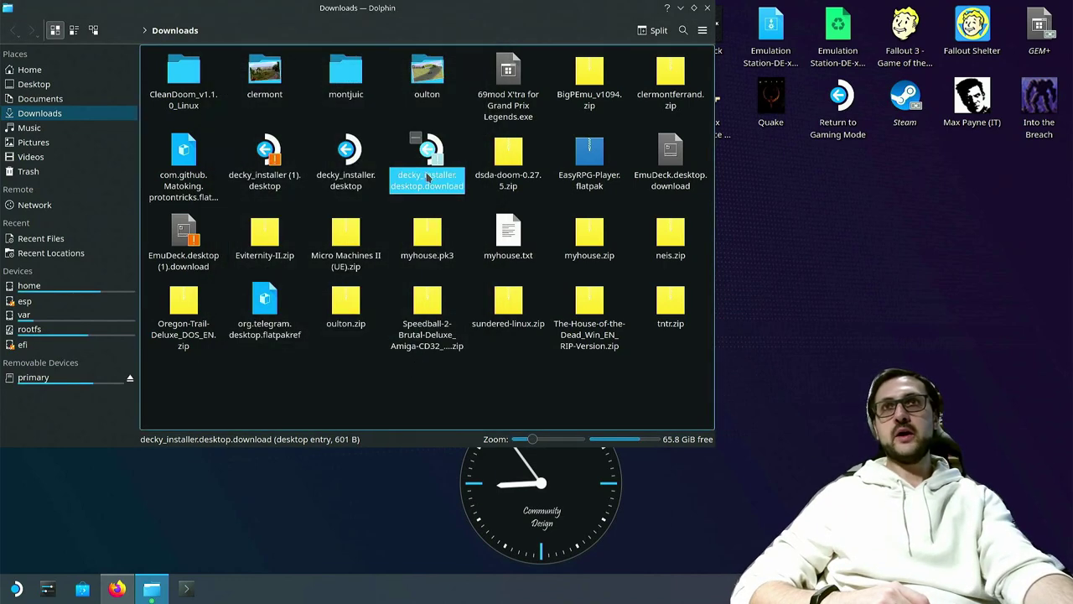
- Run decky_installer.desktop.download with the sudo/admin password and install the release branch of Decky
double_click(437, 155)
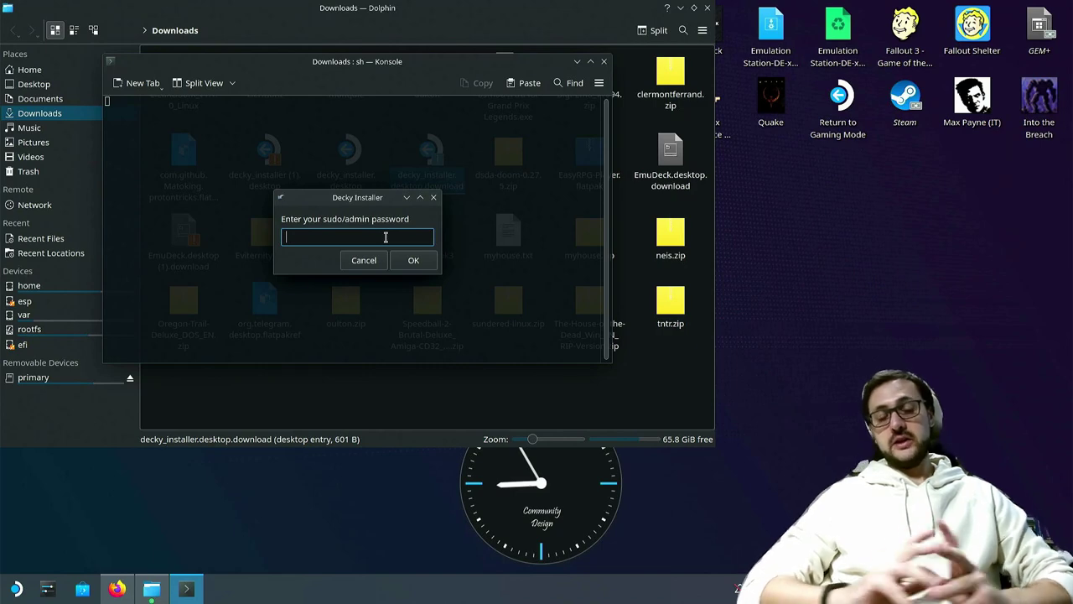
type("•••••")
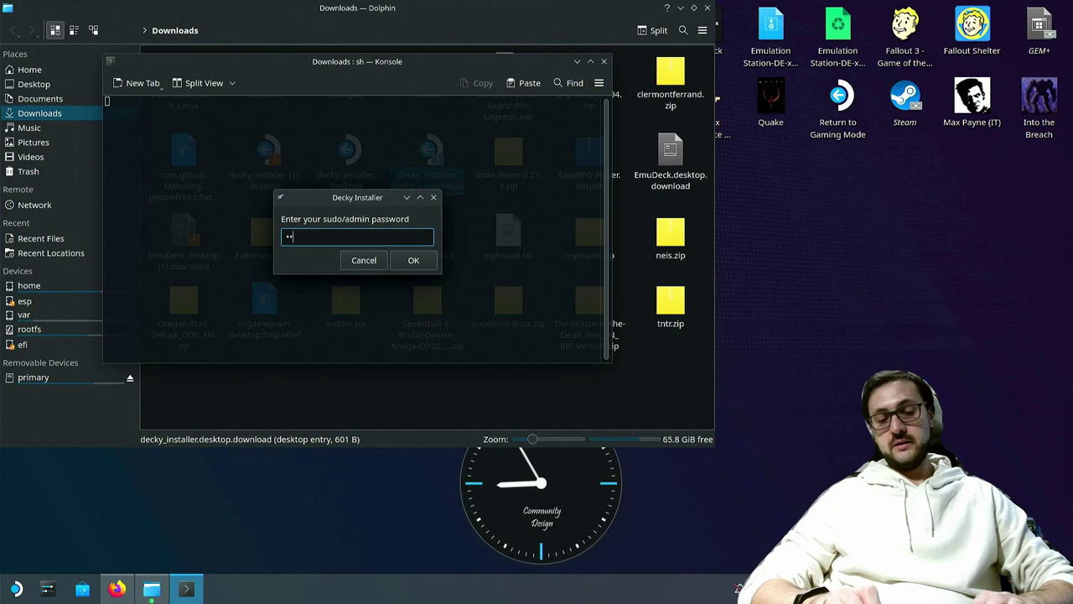
type("•••••")
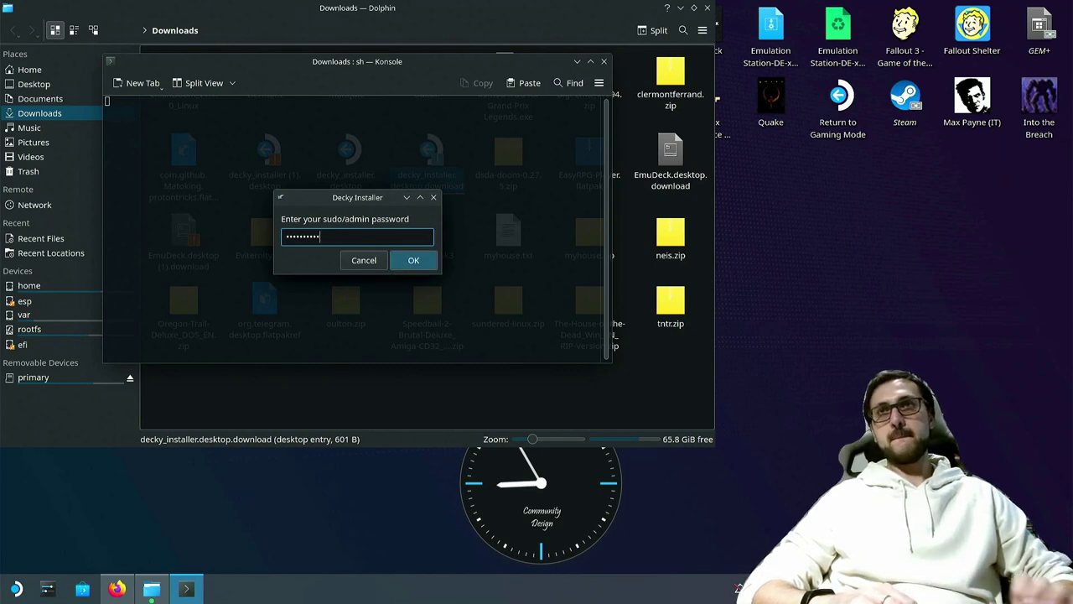
key("Return")
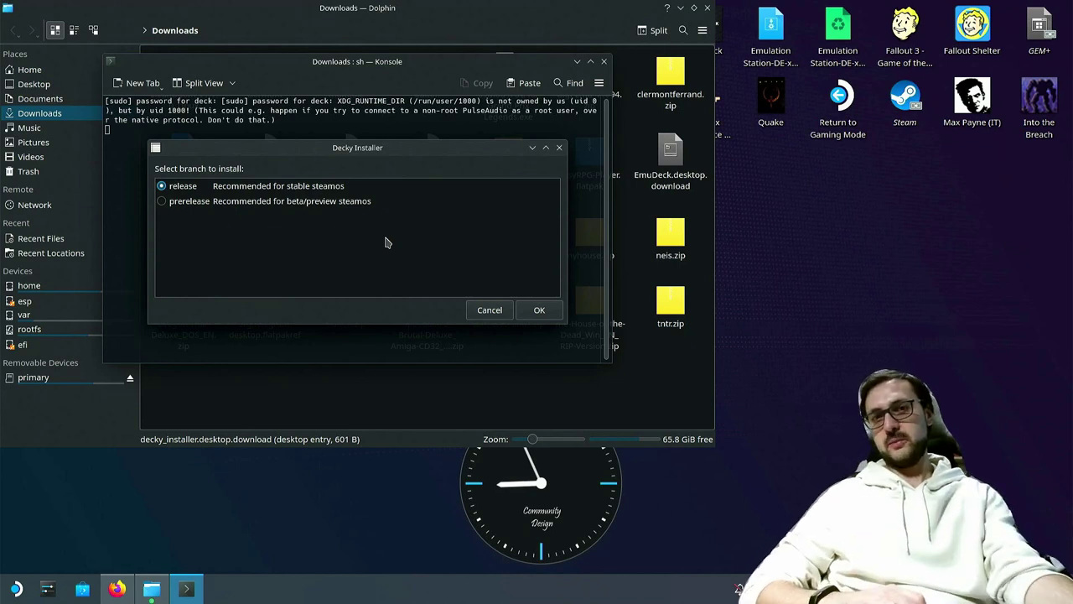
left_click(539, 310)
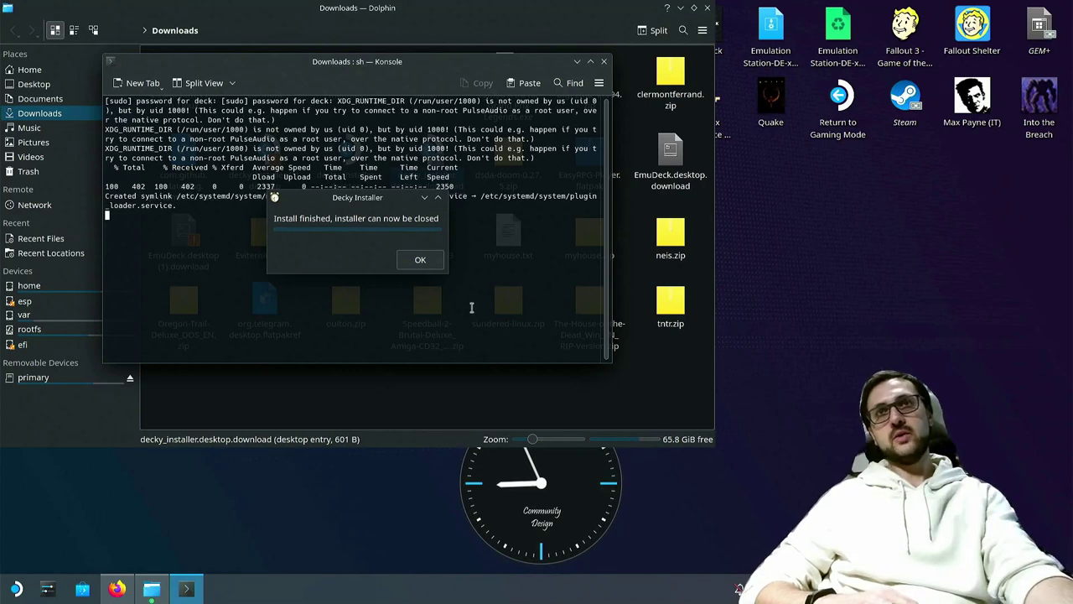
left_click(420, 261)
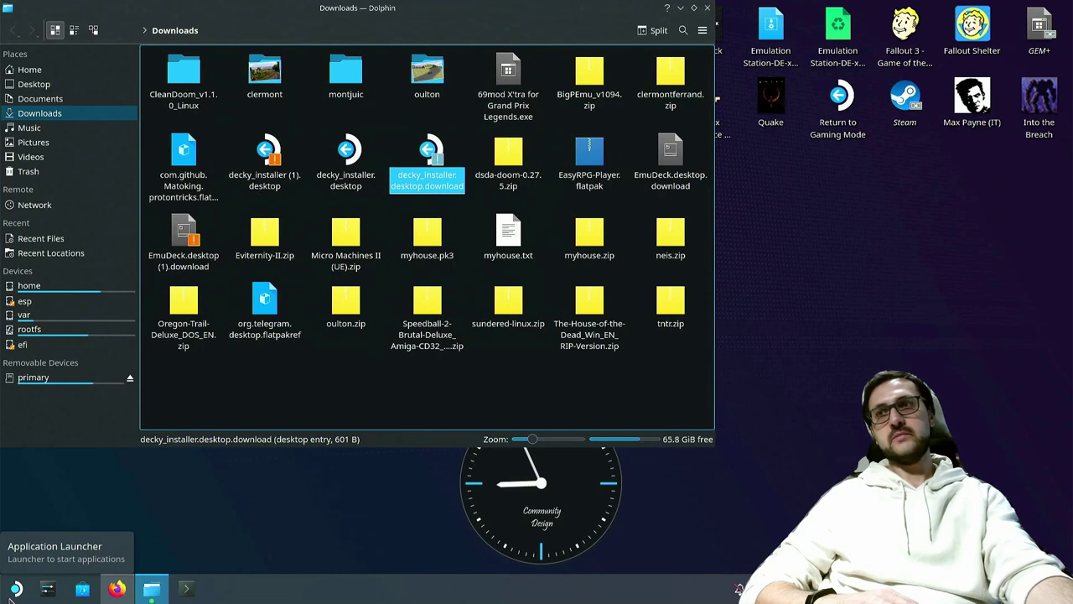
- Restart the Steam Deck from desktop mode and confirm the restart
left_click(11, 591)
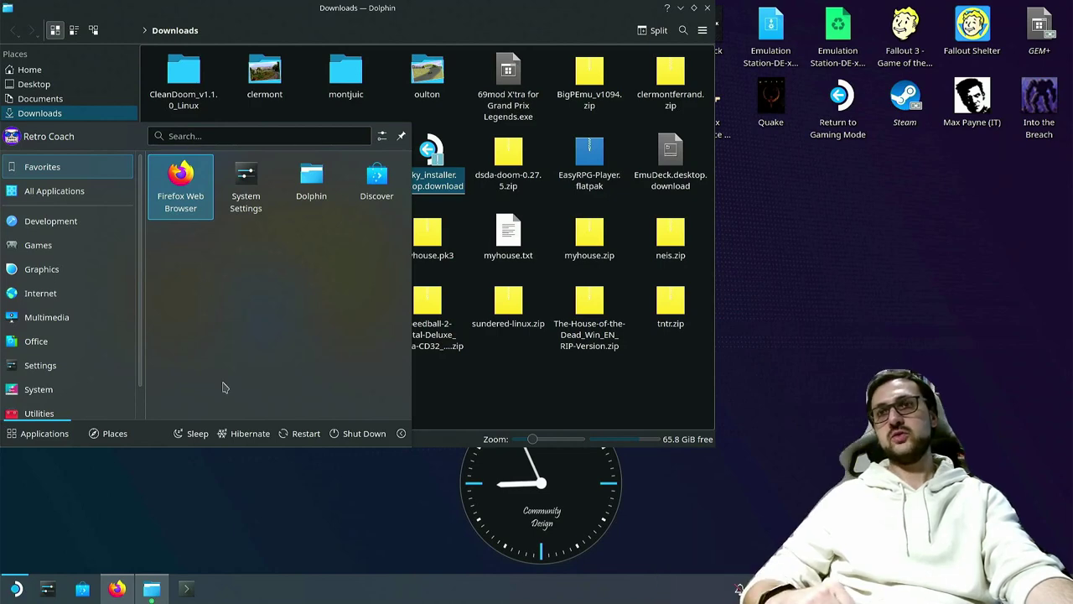
left_click(295, 435)
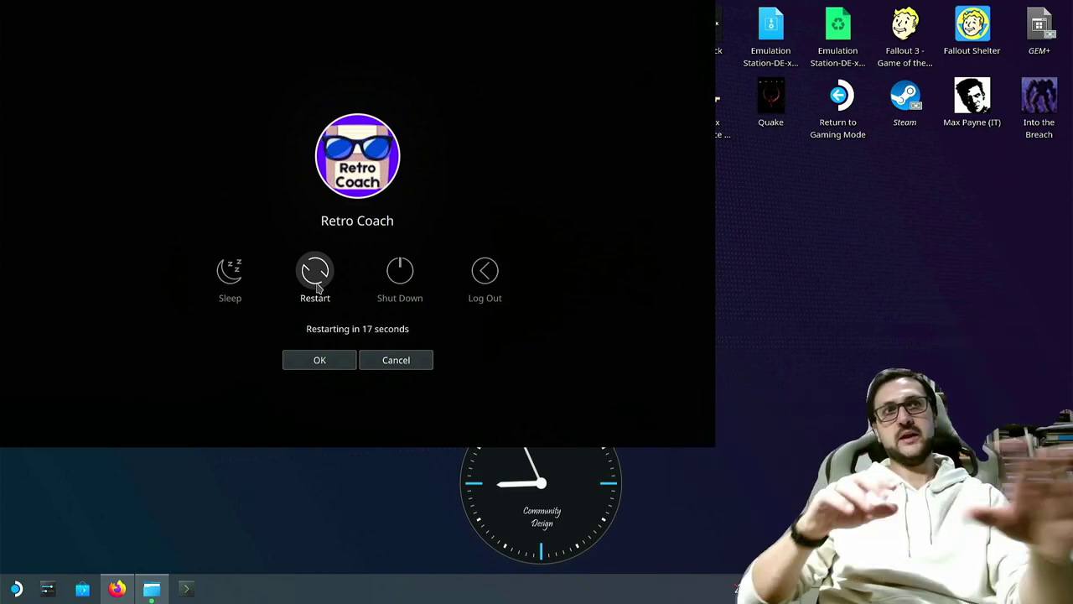
left_click(330, 358)
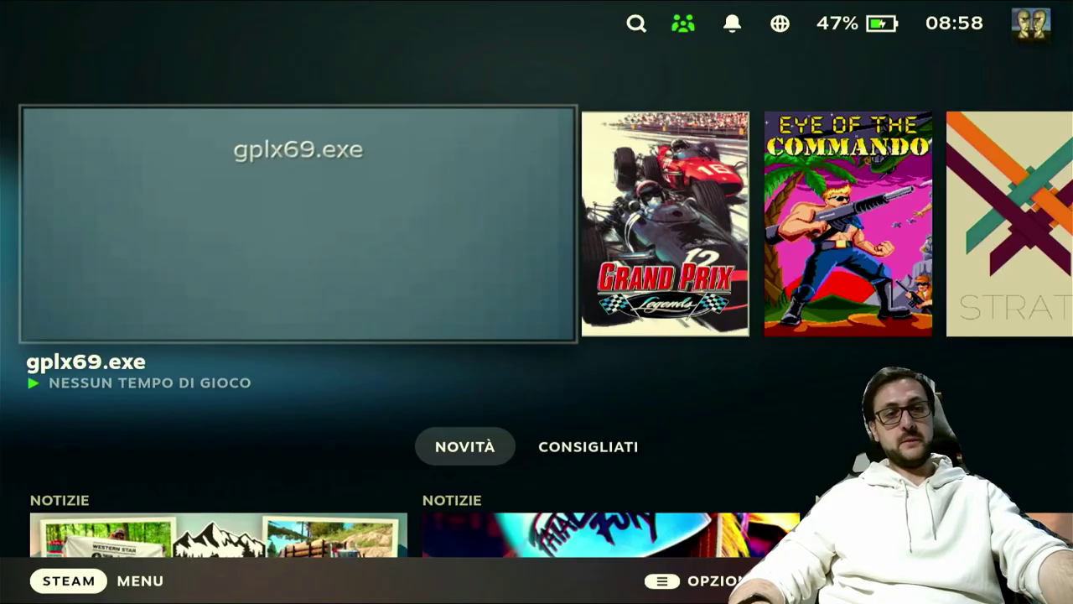
- Bring up Decky in the quick access menu and open its plugin store
key("ctrl+2")
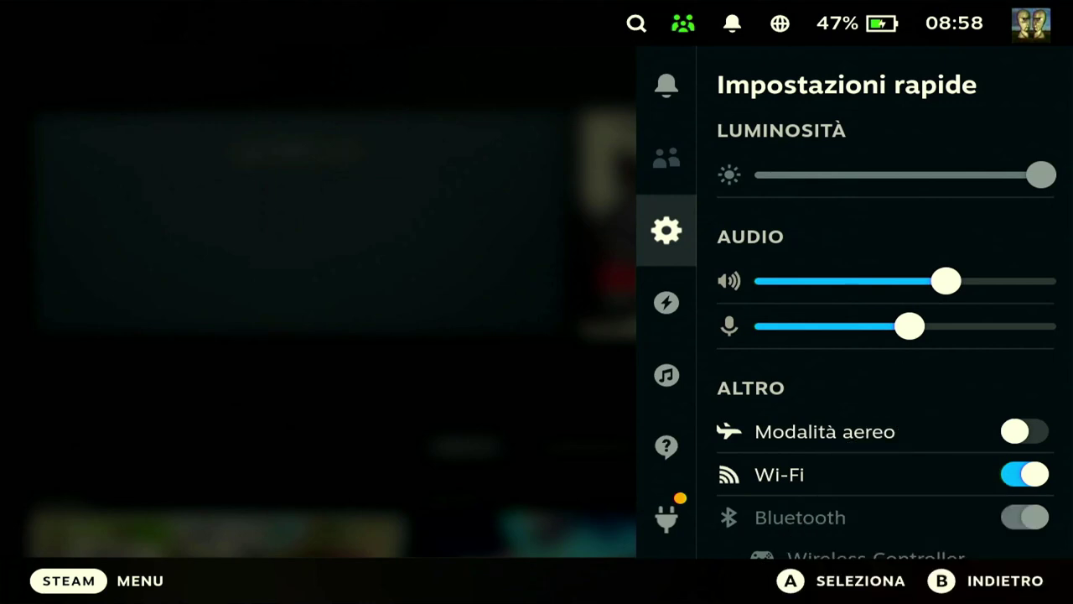
key("Down")
key("Down")
key("Down")
key("Down")
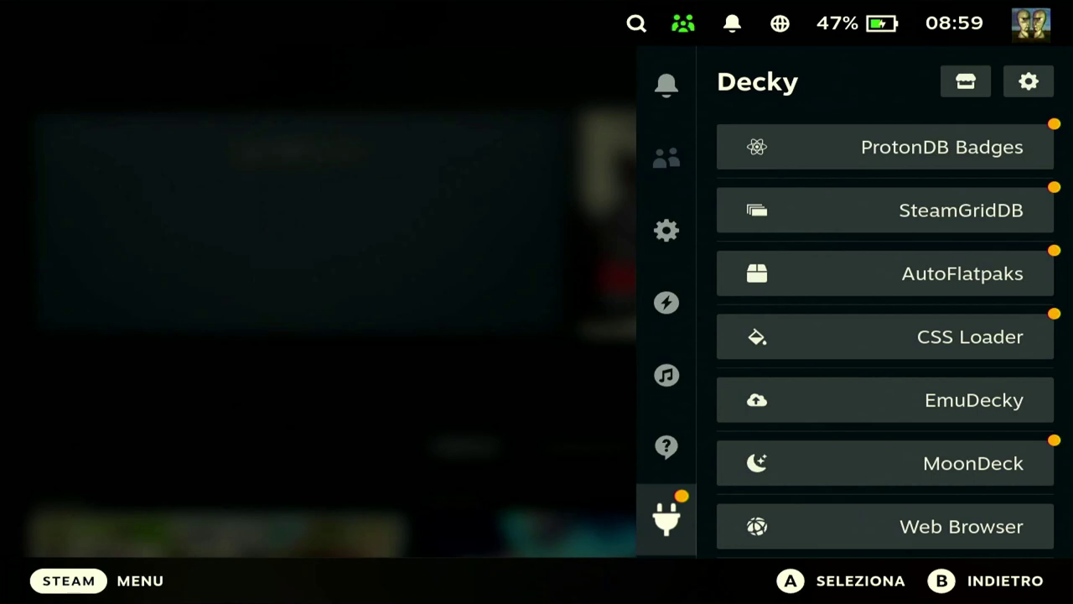
key("Right")
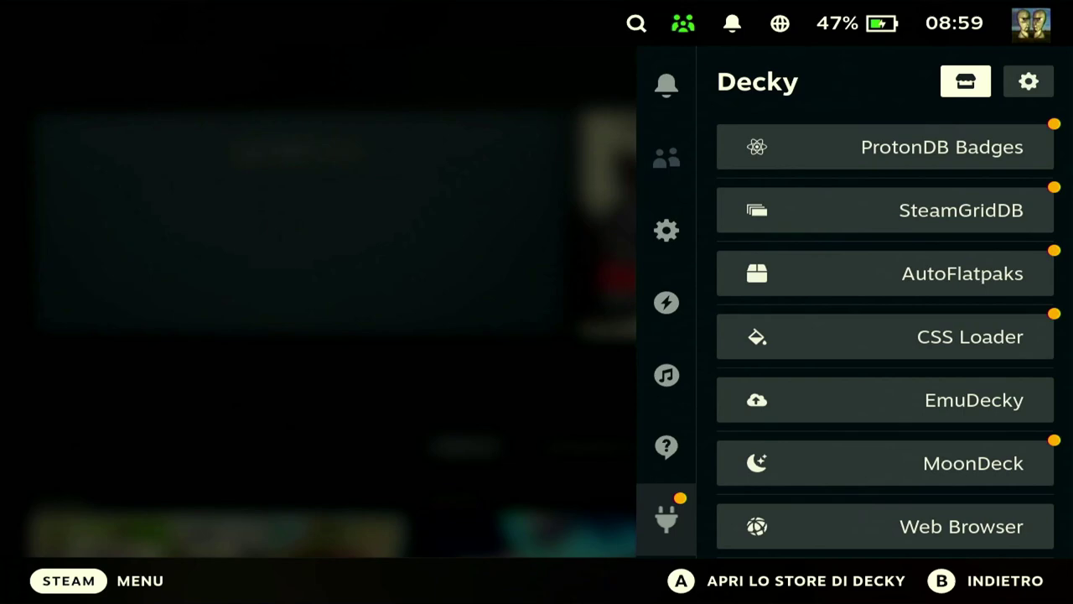
key("Return")
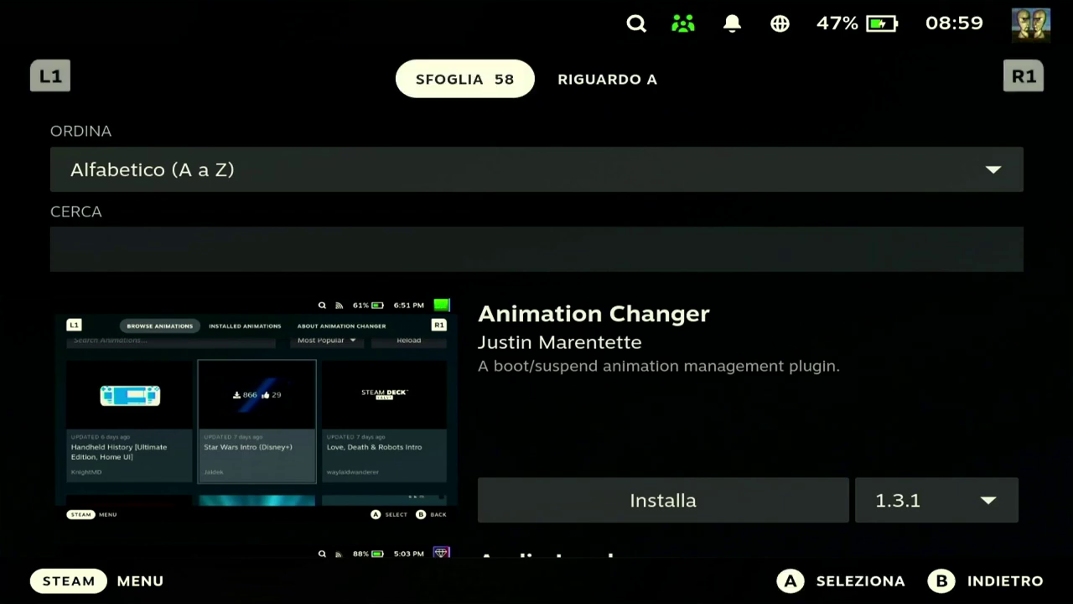
- Browse the alphabetical plugin list in the Decky store, examining entries such as Animation Changer, AutoFlatpaks, CSS Loader and Decky Recorder
key("Down")
key("Down")
key("Down")
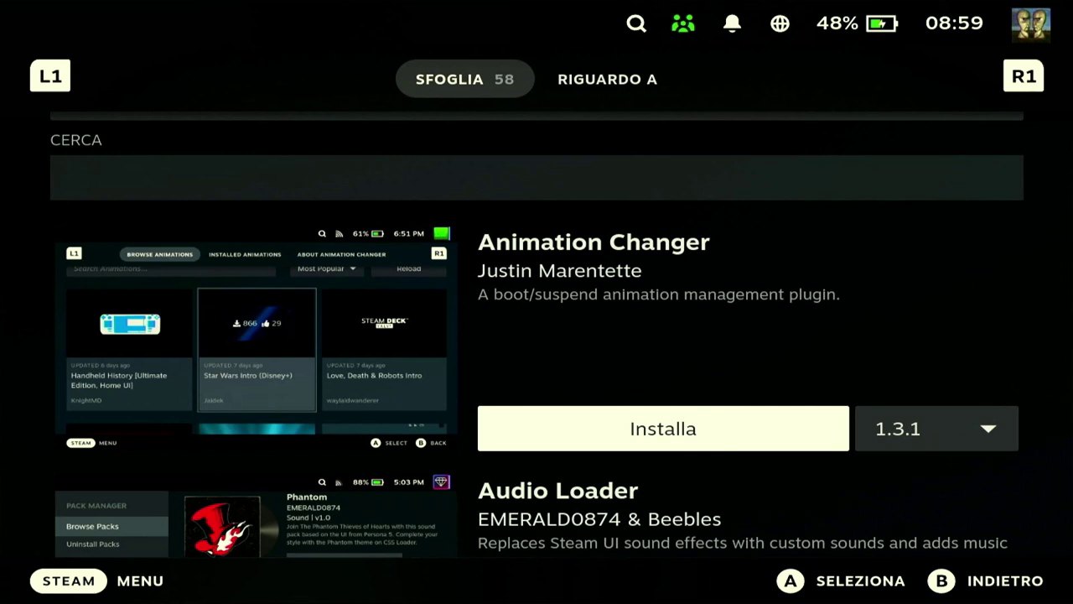
key("Down")
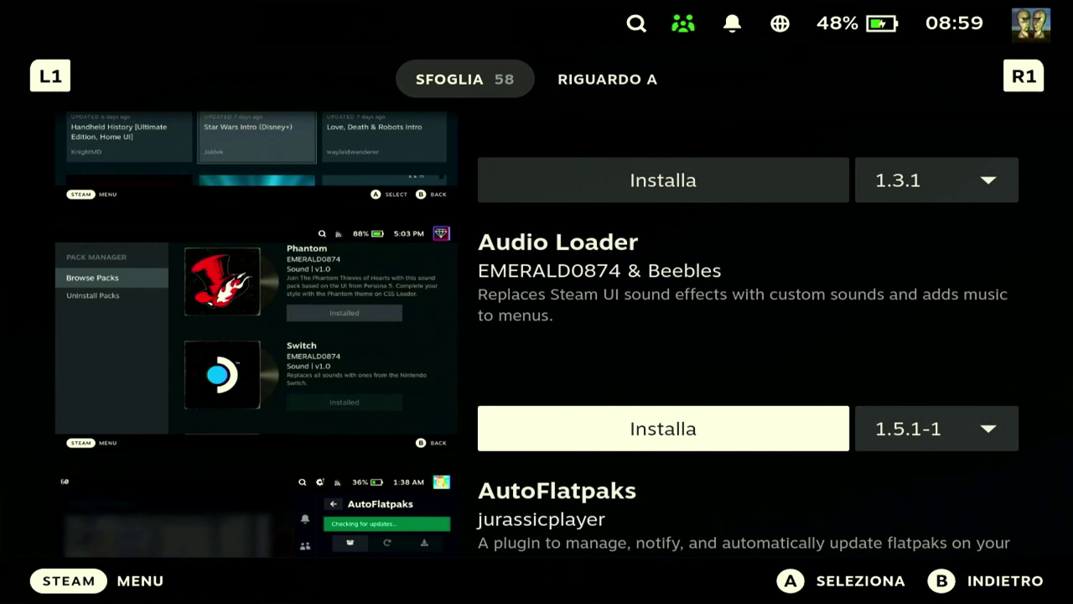
key("Down")
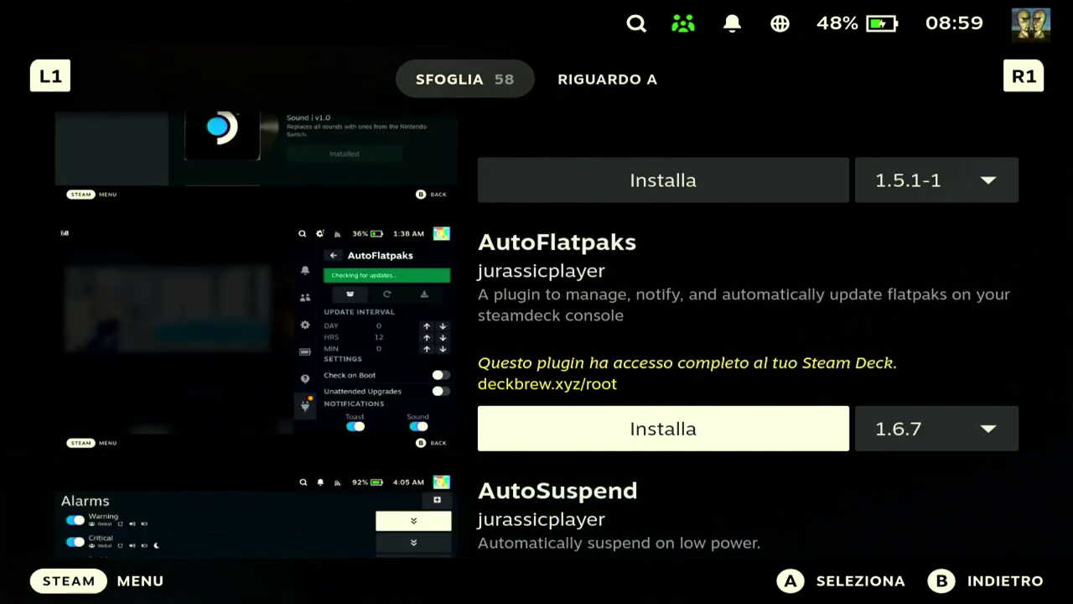
key("Down")
key("Up")
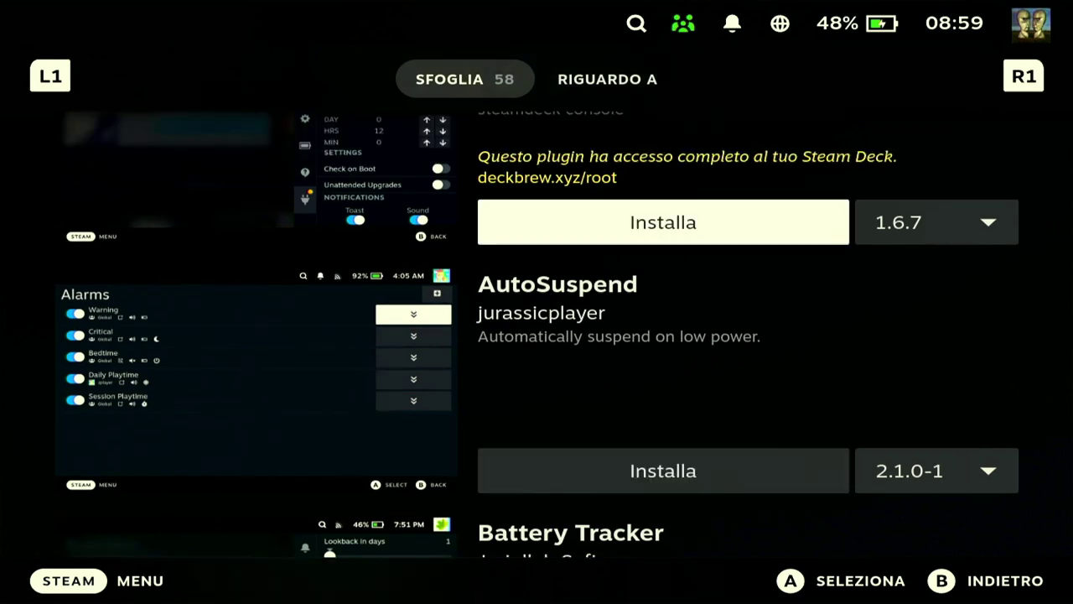
key("Up")
key("Down")
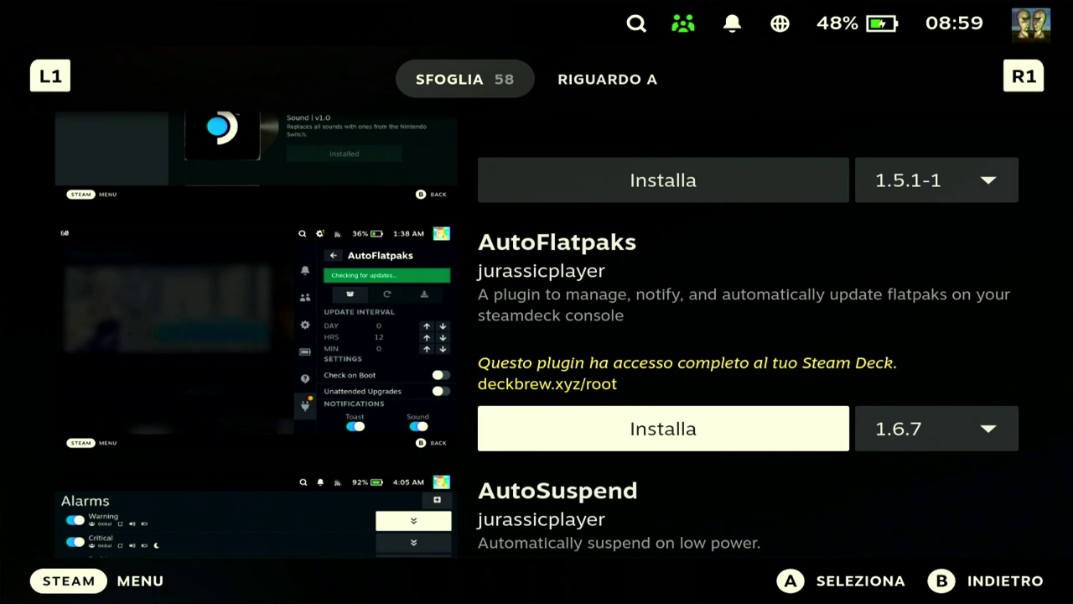
key("Down")
key("Down")
key("Down")
key("Down")
key("Down")
key("Down")
key("Down")
key("Down")
key("Down")
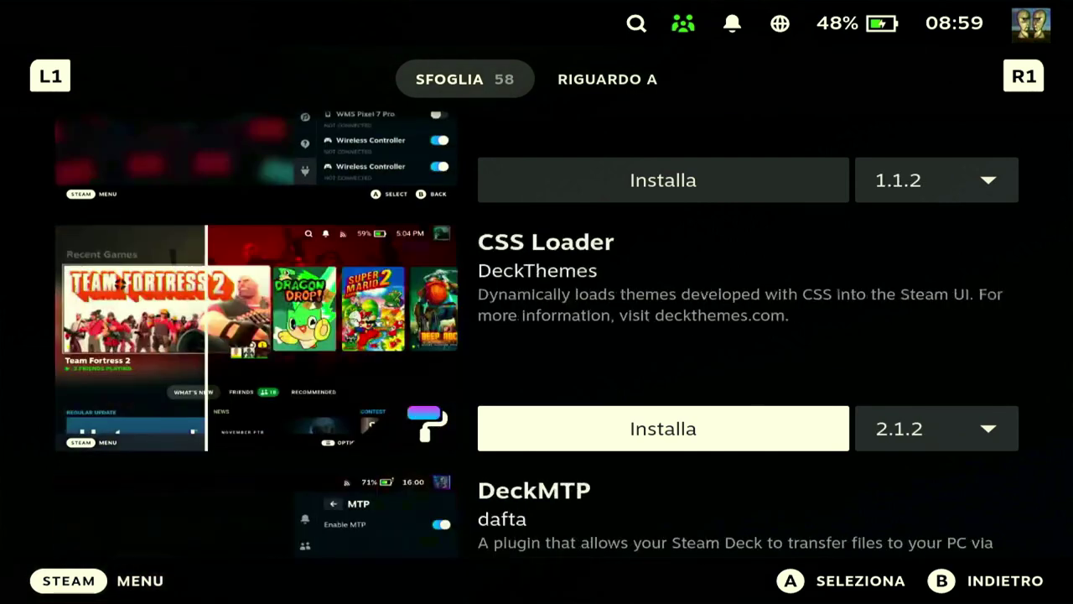
key("Down")
key("Down")
key("Up")
key("Up")
key("Up")
key("Up")
key("Up")
key("Up")
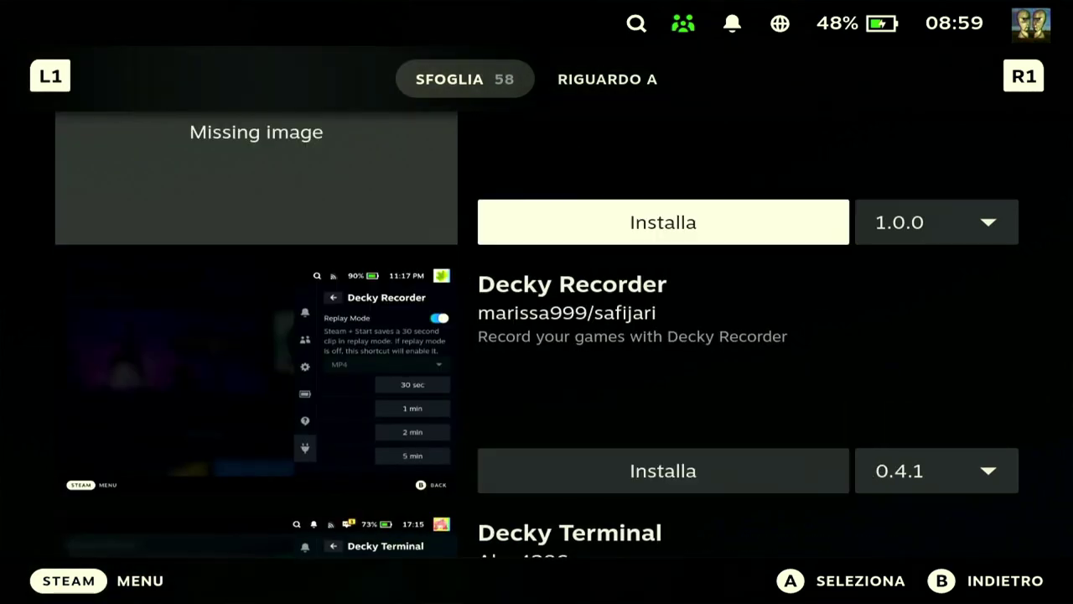
key("Up")
key("Down")
key("Down")
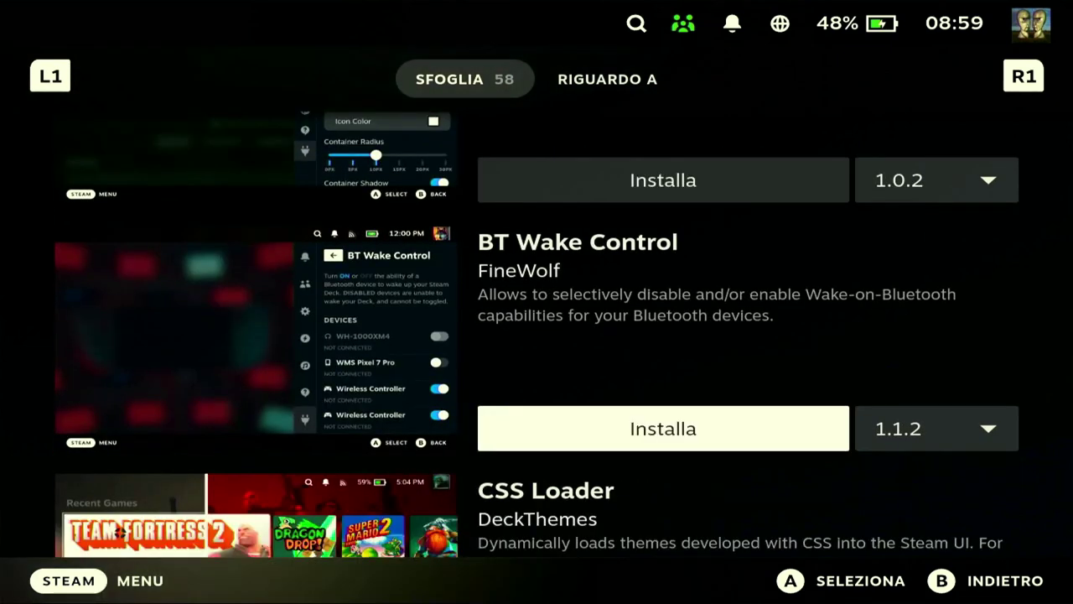